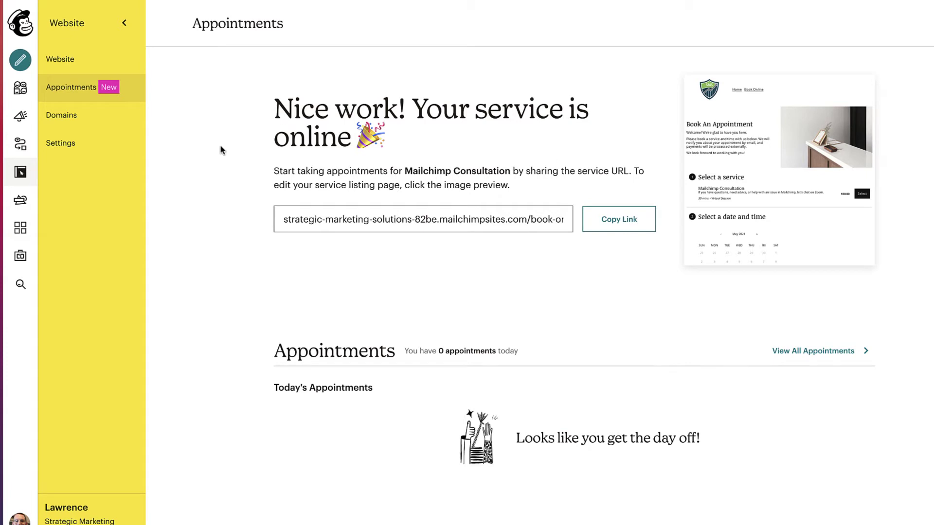
Step: Scroll down to the Service section and open the Mailchimp Consultation card's options menu
scroll(259, 241, down, 1)
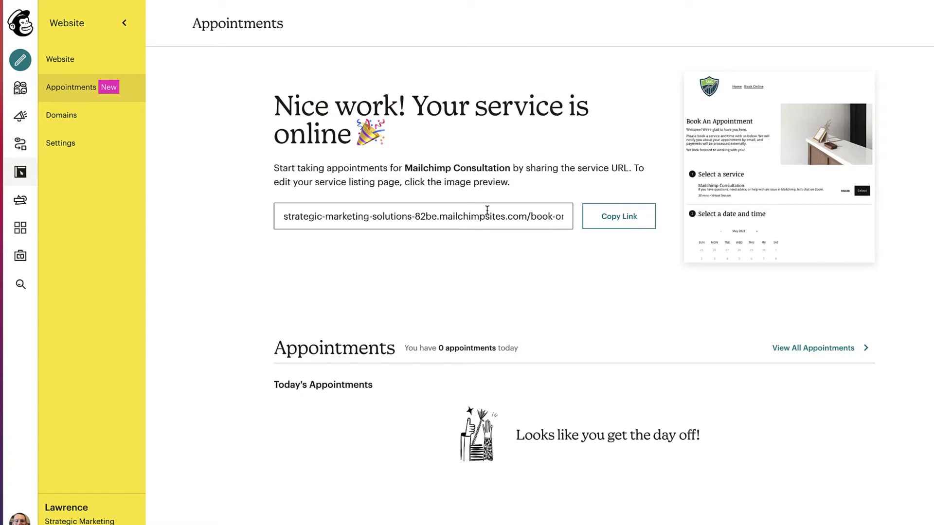
scroll(468, 219, down, 2)
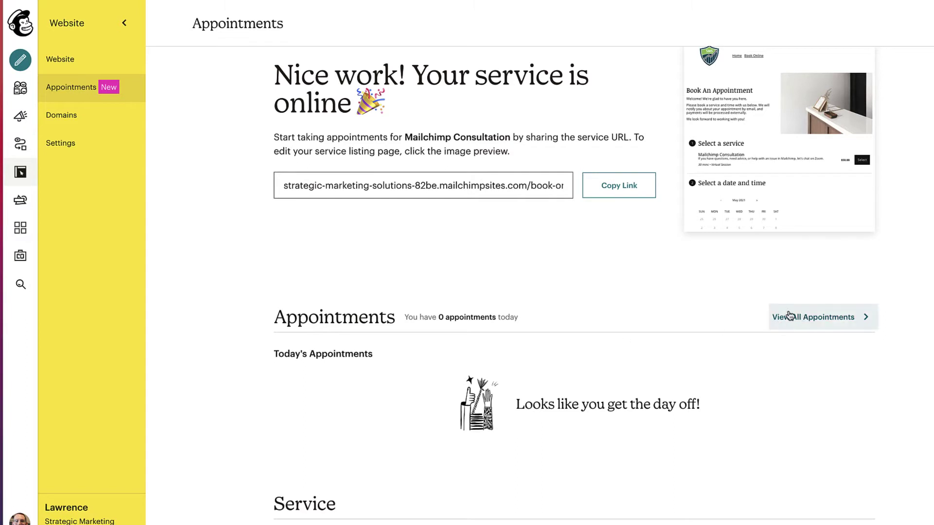
scroll(503, 316, down, 3)
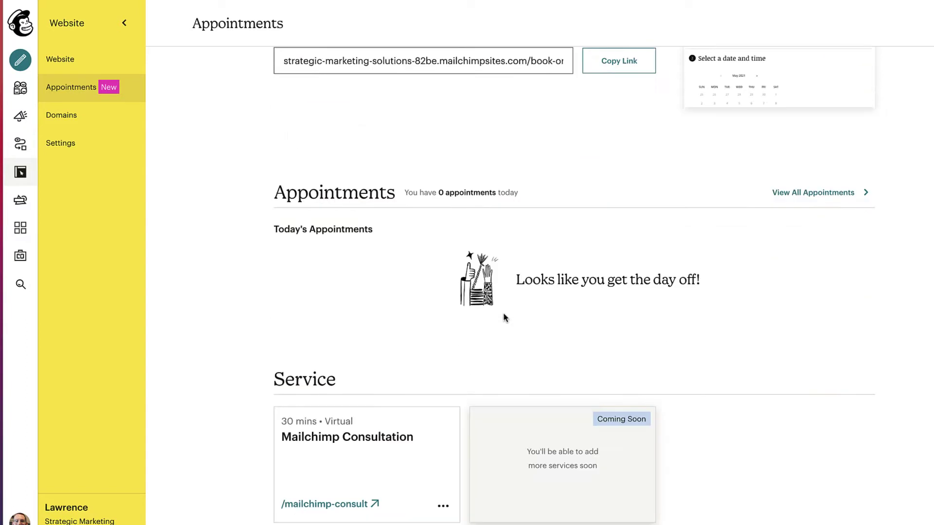
scroll(505, 317, down, 1)
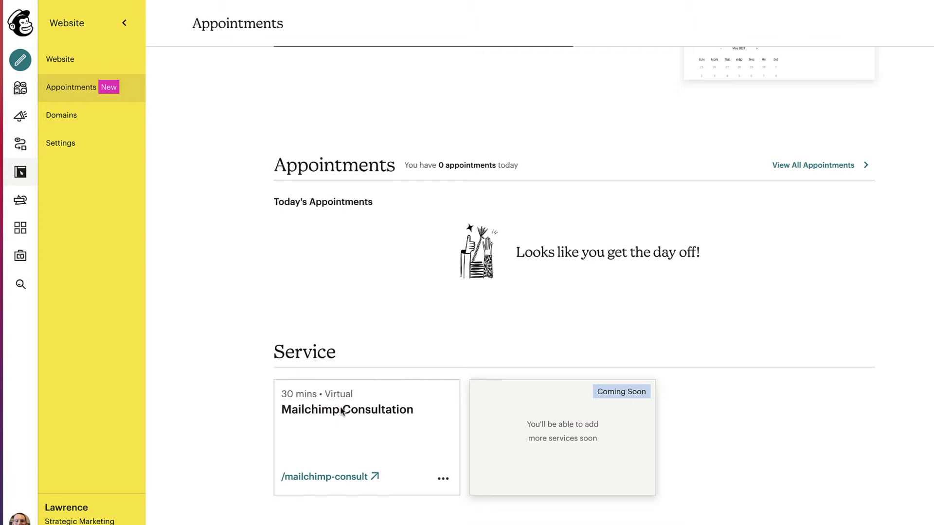
click(443, 481)
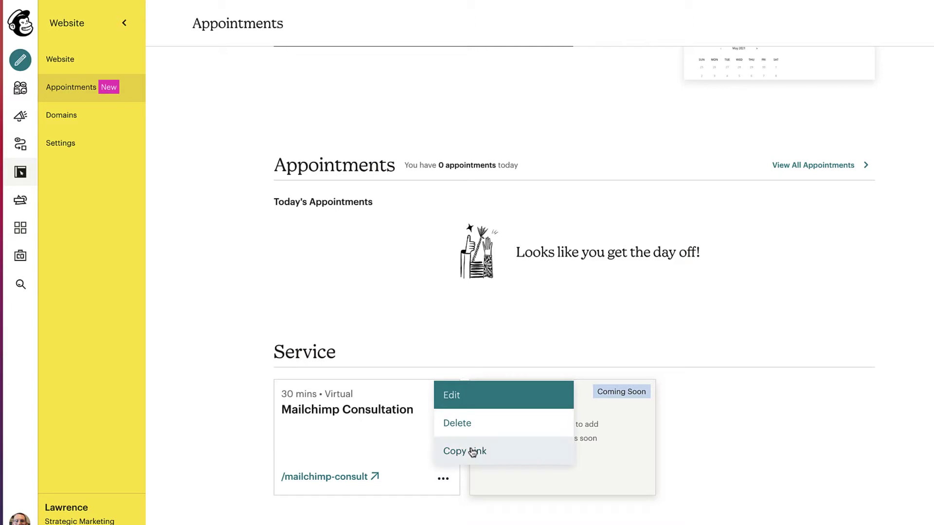
Step: Start editing the Mailchimp Consultation and keep its 30-minute duration
click(459, 395)
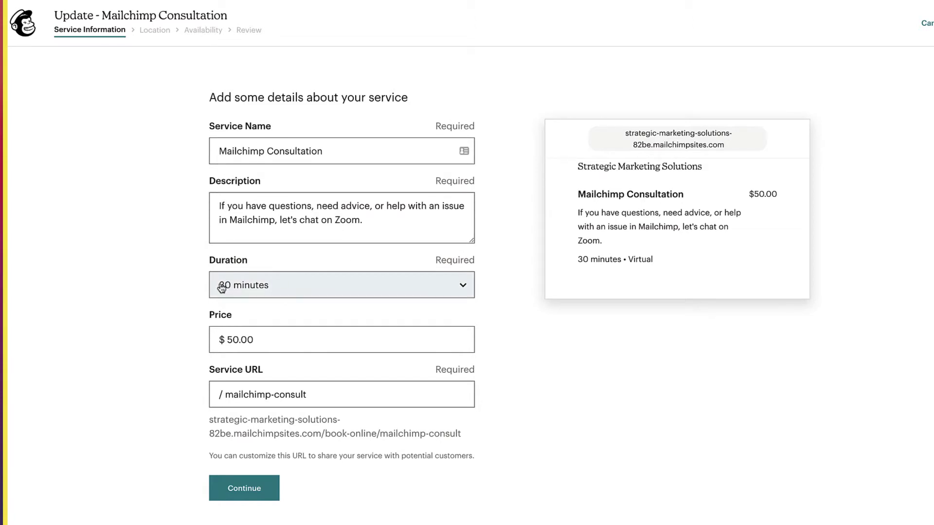
click(379, 288)
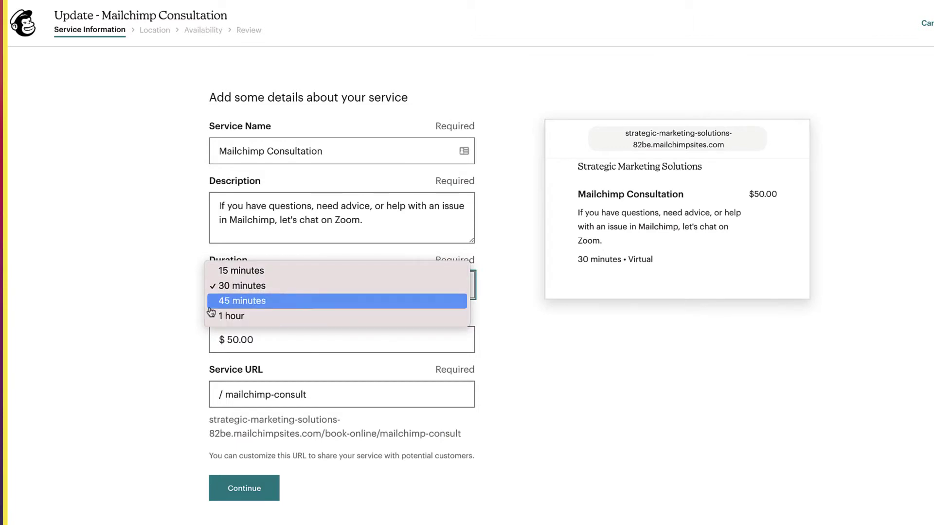
click(174, 274)
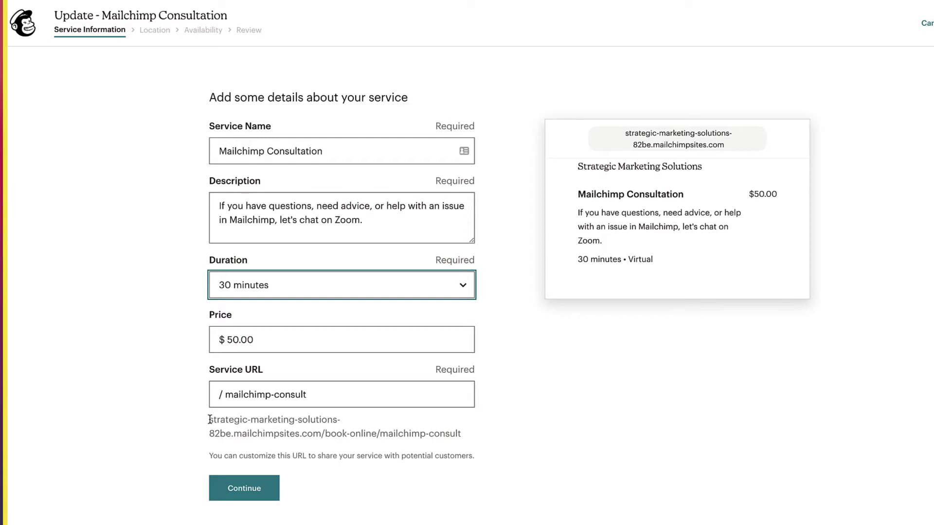
Step: Leave the mailchimp-consult booking URL unchanged and continue to the Location step
drag(210, 420, 320, 435)
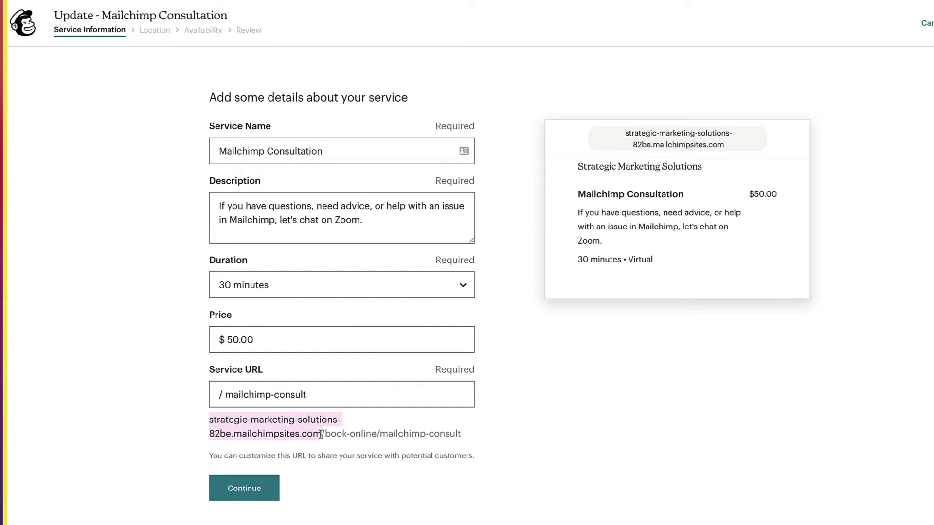
drag(325, 434, 374, 433)
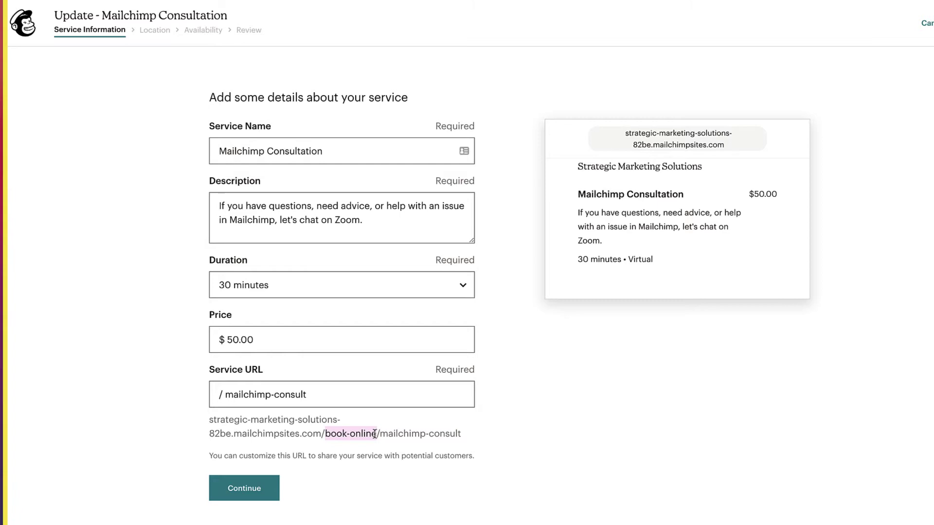
drag(380, 434, 462, 434)
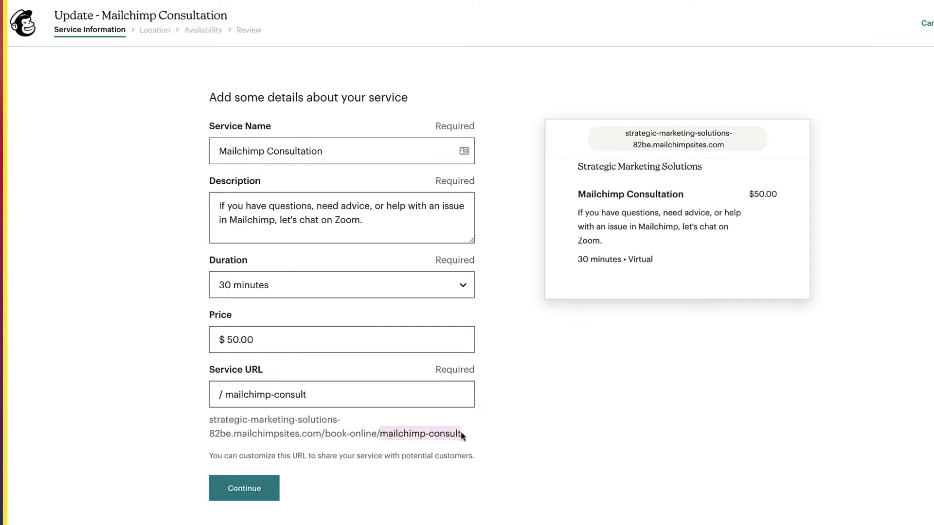
drag(340, 402, 217, 393)
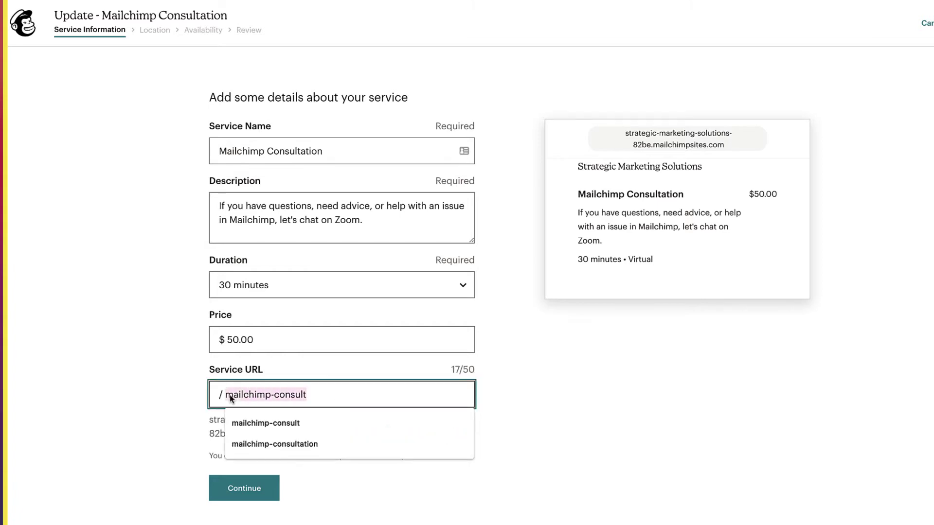
click(189, 383)
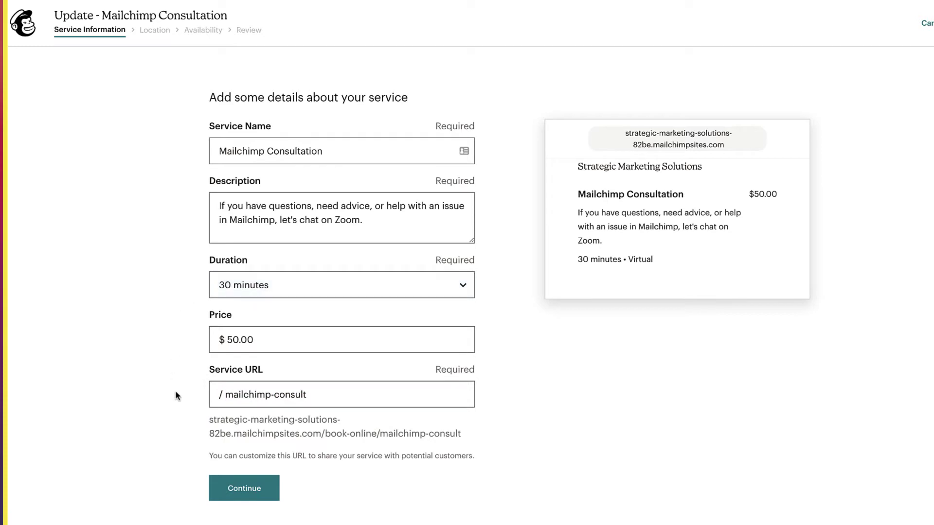
click(260, 488)
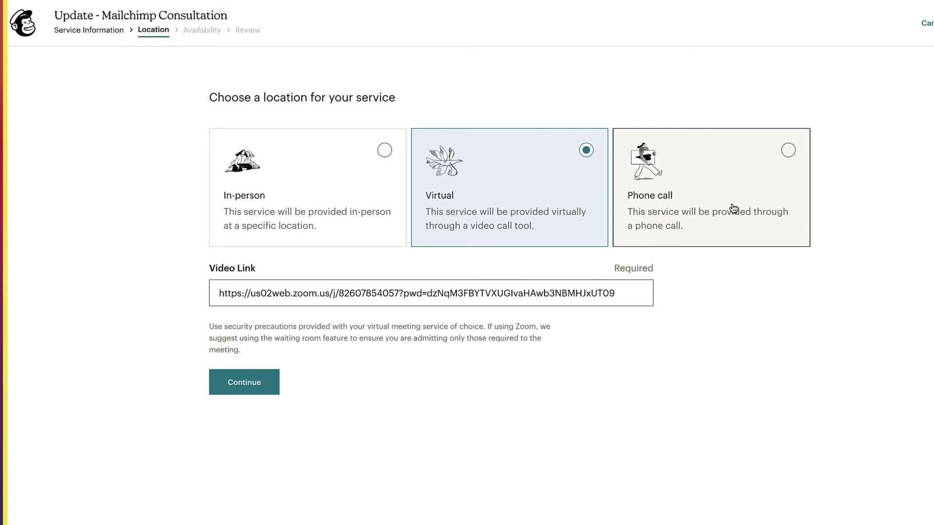
Step: Try Phone call, then reselect Virtual with the Zoom link and continue to Availability
click(733, 209)
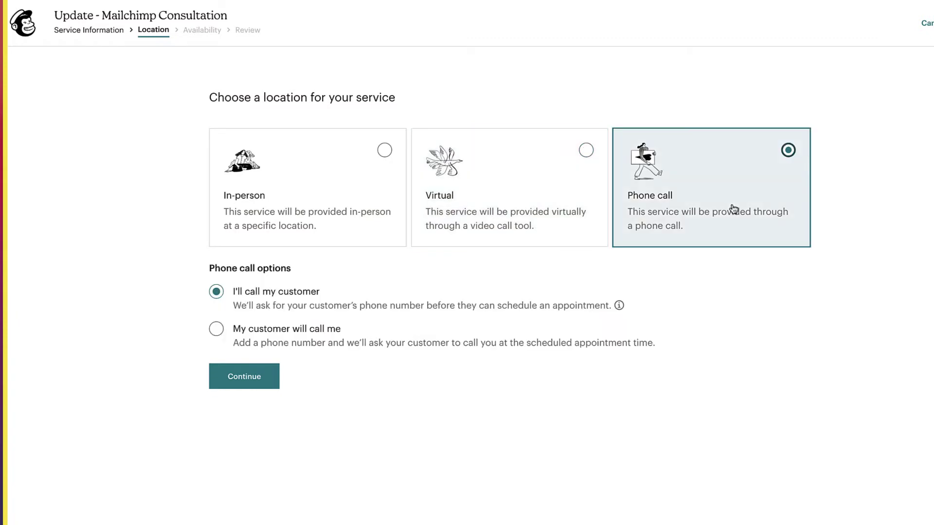
click(525, 217)
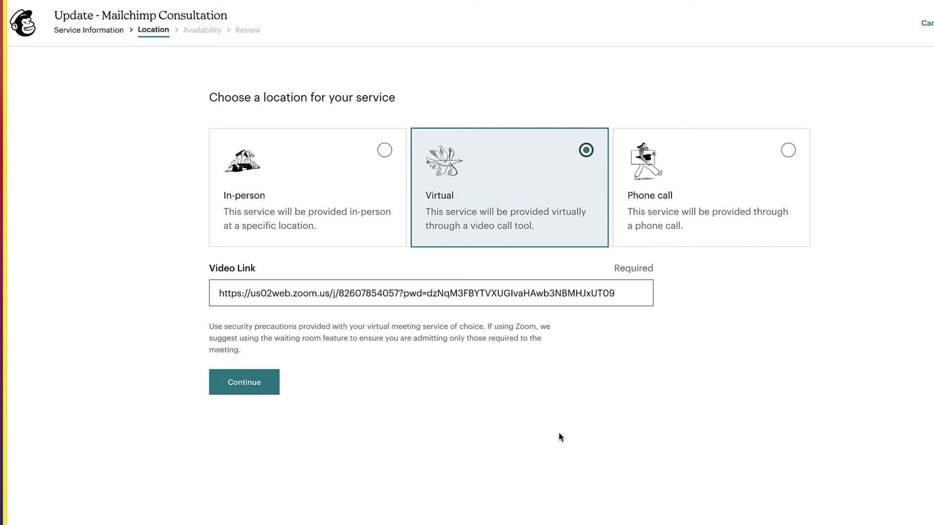
click(272, 387)
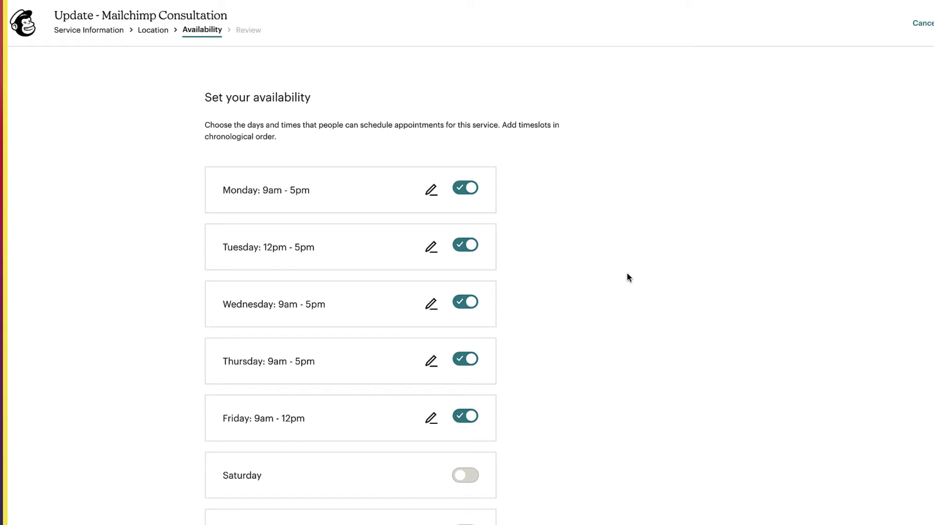
Step: Edit Monday's hours so it lists a 9 am–5 pm and a 5 pm–5:30 pm timeslot
scroll(628, 275, down, 1)
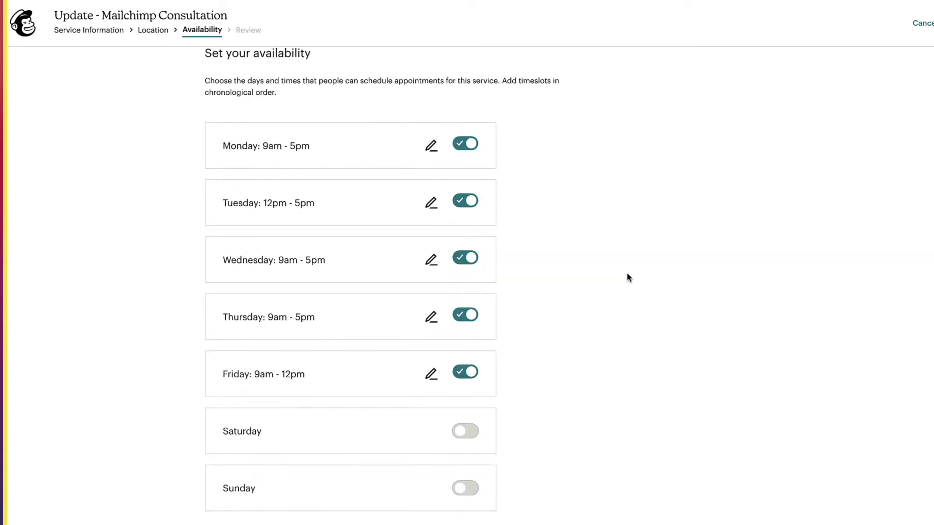
scroll(583, 263, up, 1)
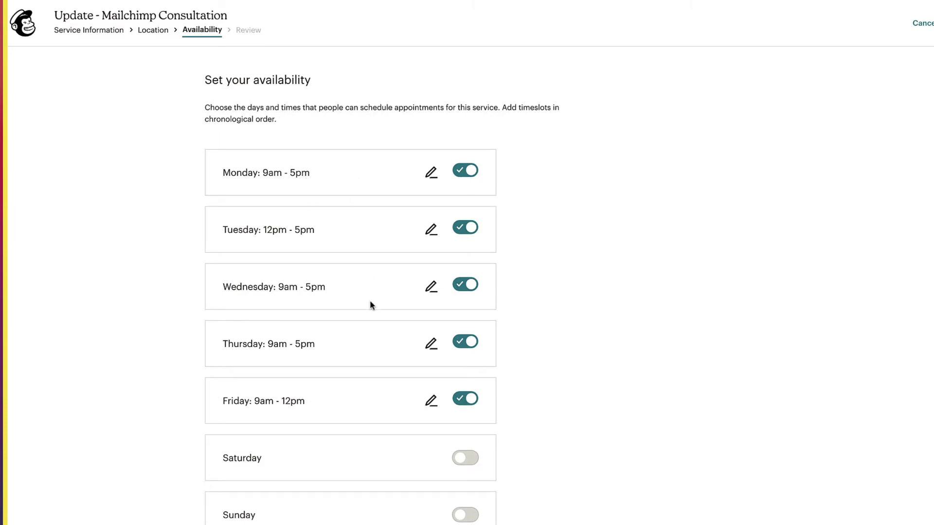
scroll(370, 302, down, 1)
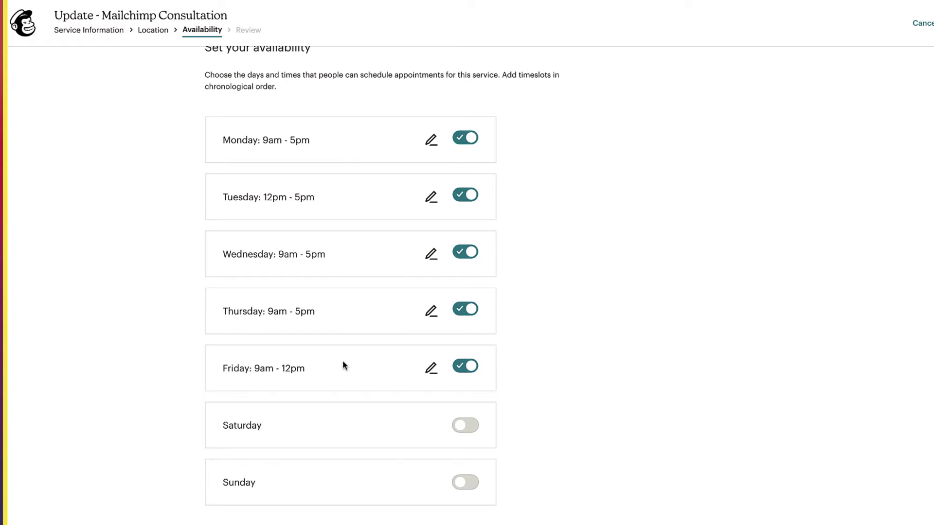
scroll(433, 341, up, 1)
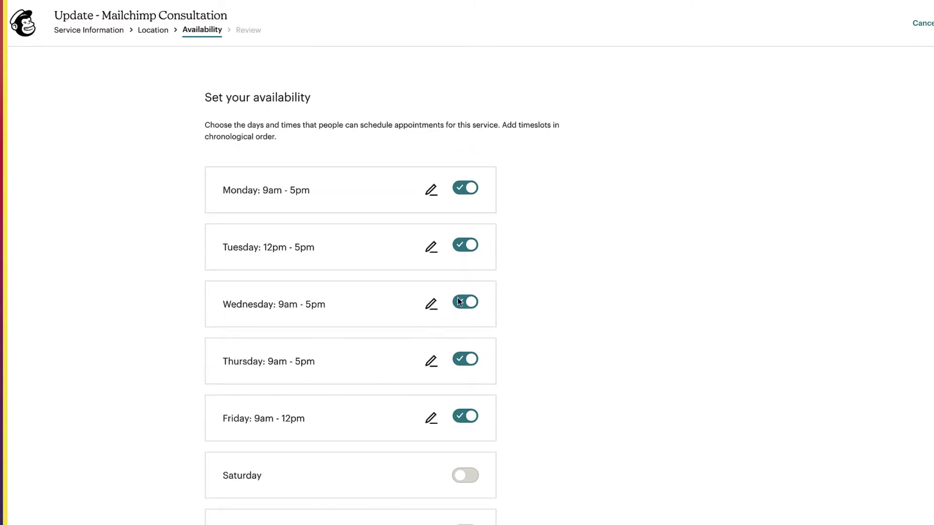
click(431, 190)
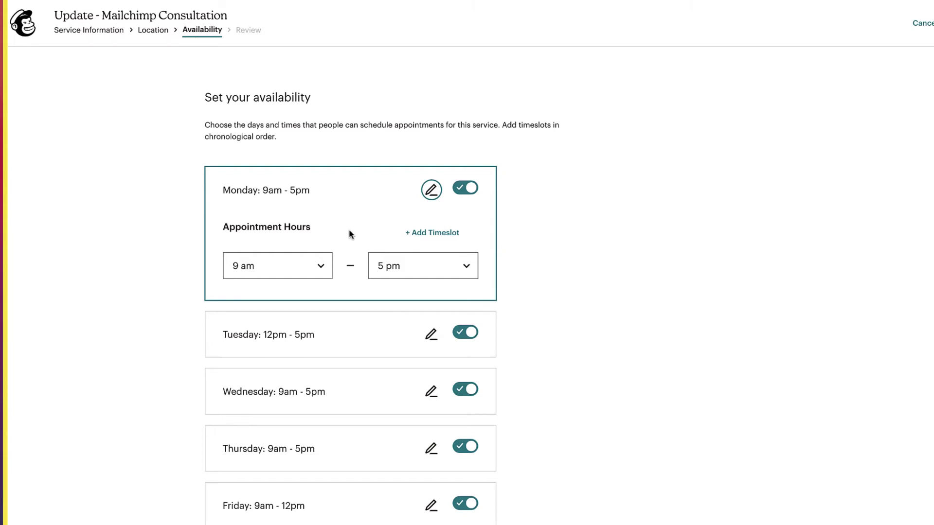
click(444, 238)
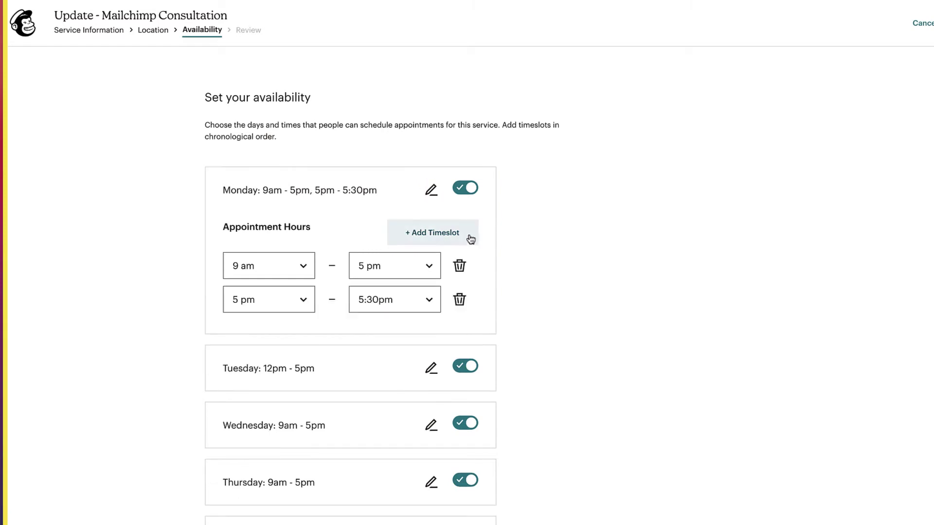
click(430, 266)
Step: Check Monday's start-time list and keep the first slot starting at 9 am
scroll(535, 389, up, 1)
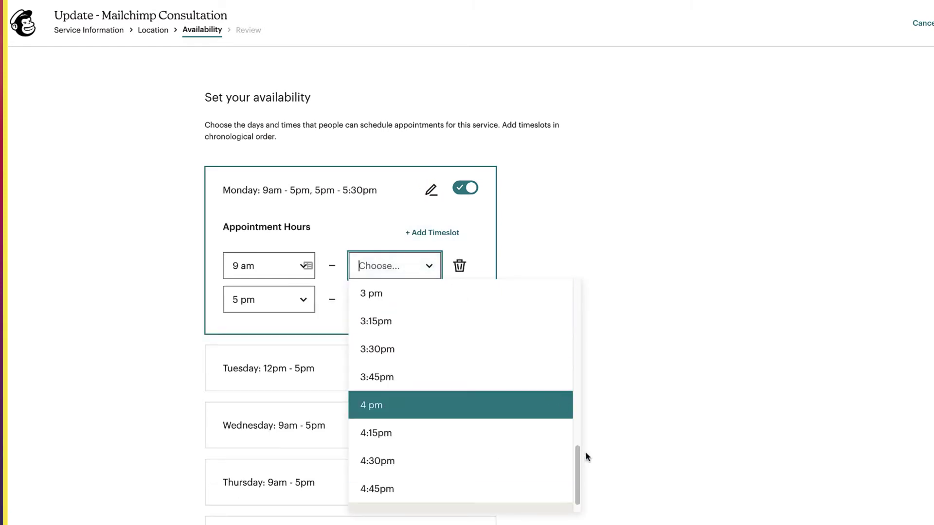
drag(577, 471, 579, 425)
scroll(487, 387, down, 4)
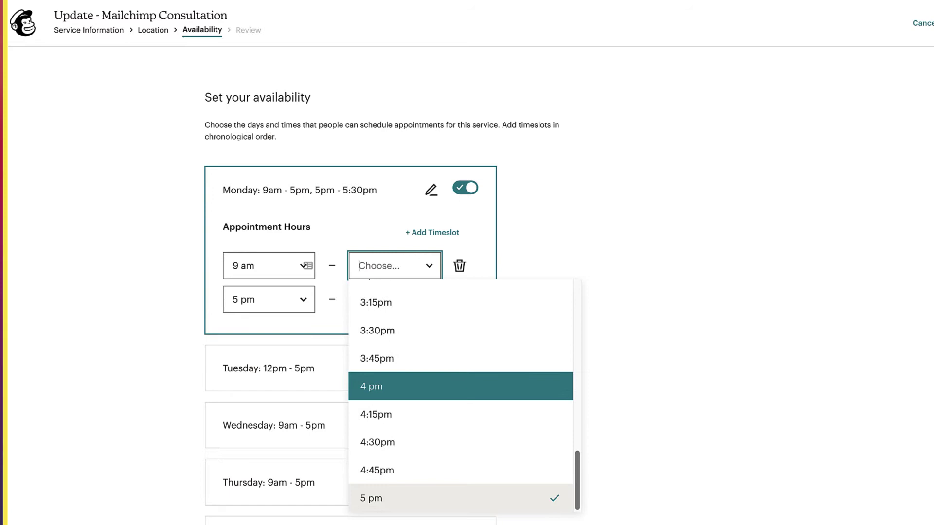
click(498, 495)
click(272, 265)
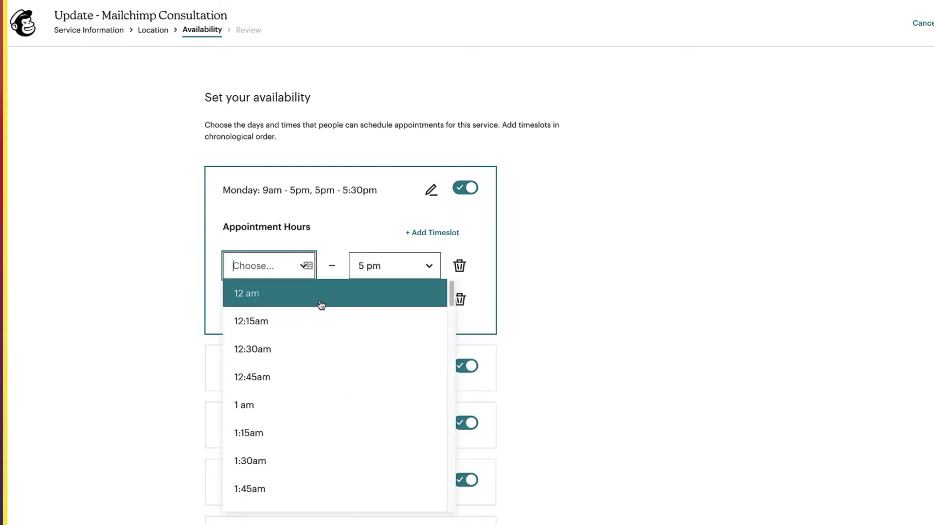
scroll(354, 316, down, 1)
scroll(340, 306, up, 1)
scroll(359, 358, down, 6)
scroll(360, 359, down, 20)
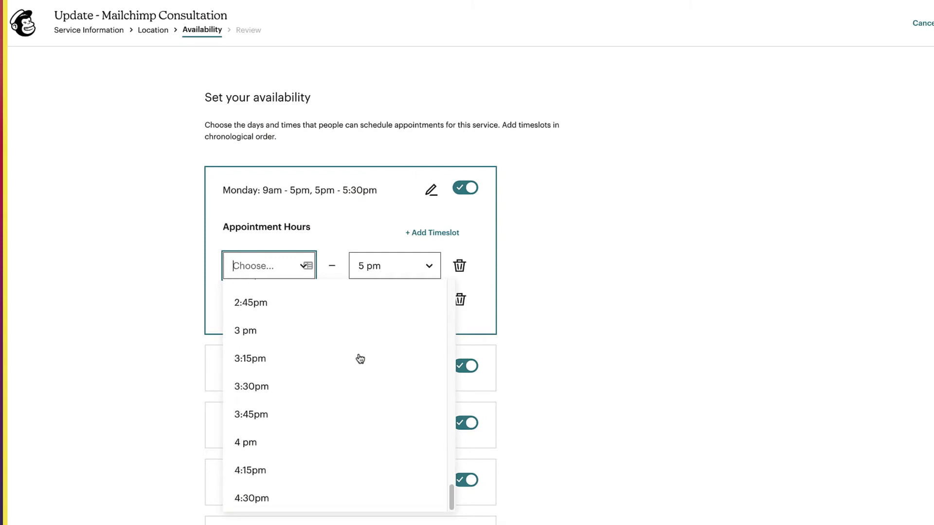
click(580, 269)
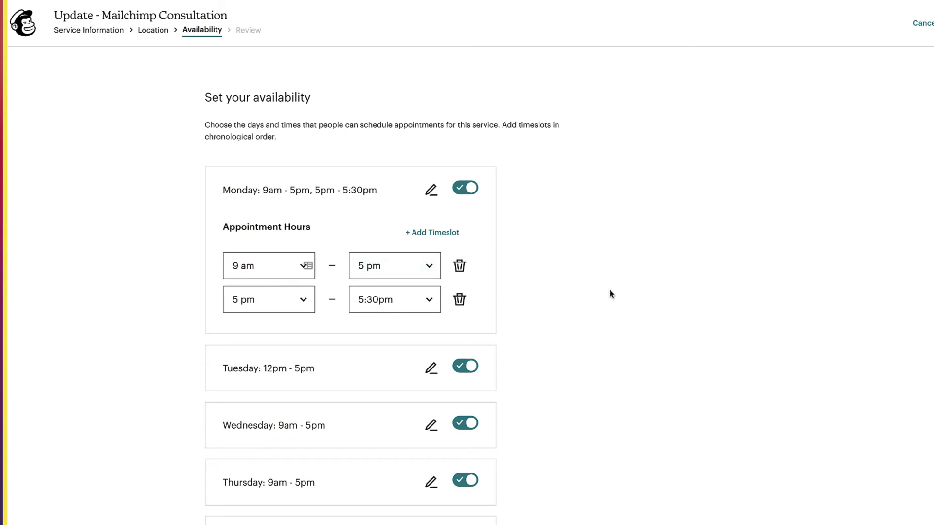
Step: Scroll the Review summary: virtual, 30 minutes, $50.00, Monday–Friday hours
scroll(609, 290, down, 1)
scroll(609, 292, down, 1)
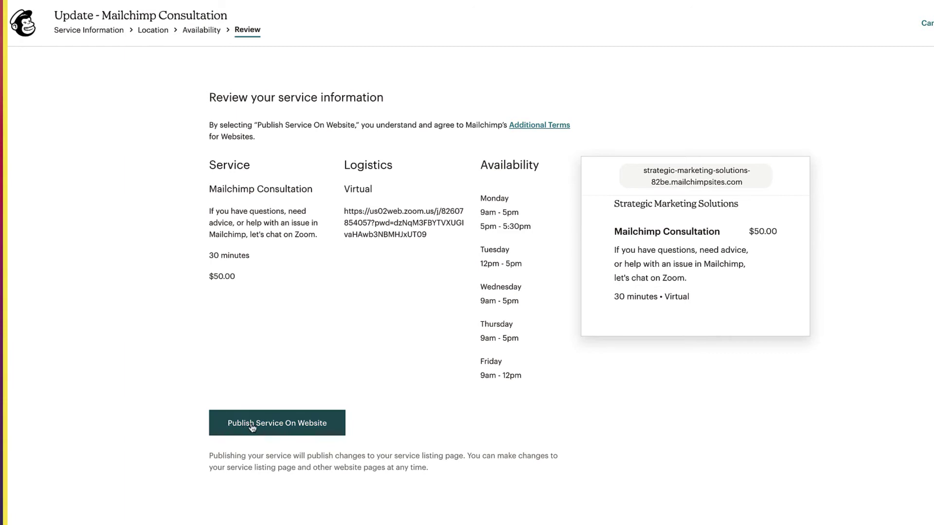
Step: Publish the consultation service on the website and copy its public booking link
click(289, 425)
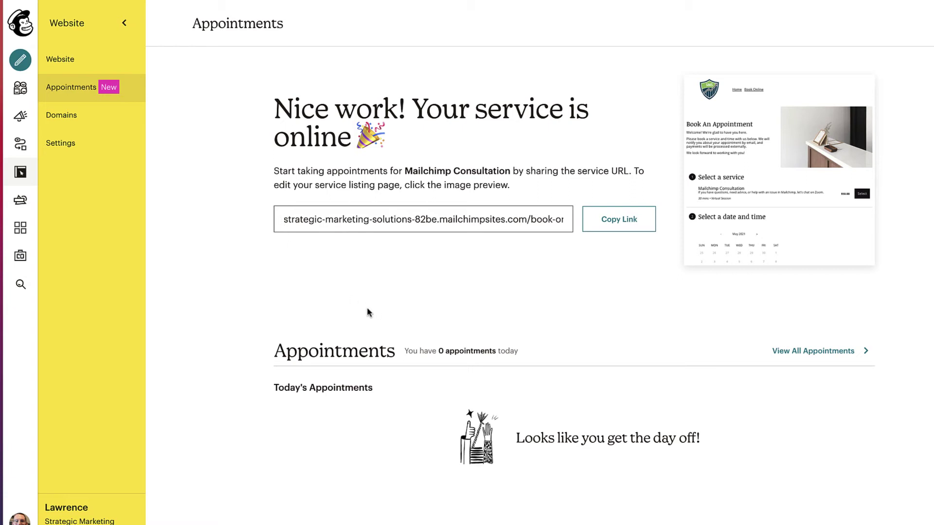
scroll(341, 311, down, 1)
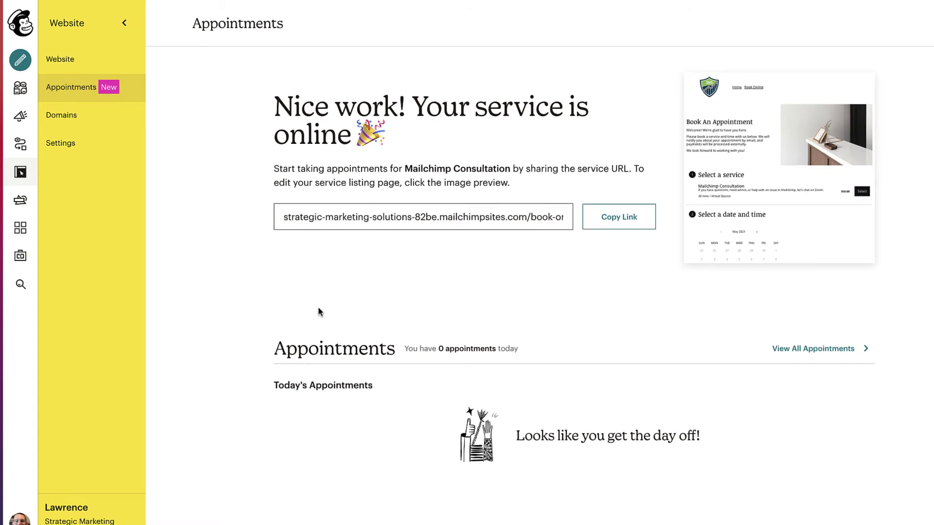
click(623, 217)
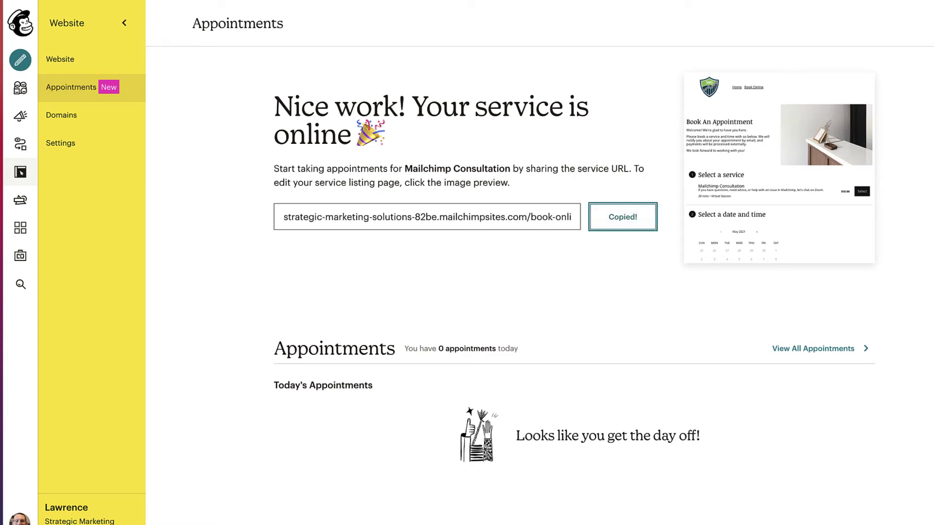
click(927, 3)
Step: Open the booking page in a private window and select the Mailchimp Consultation
click(924, 23)
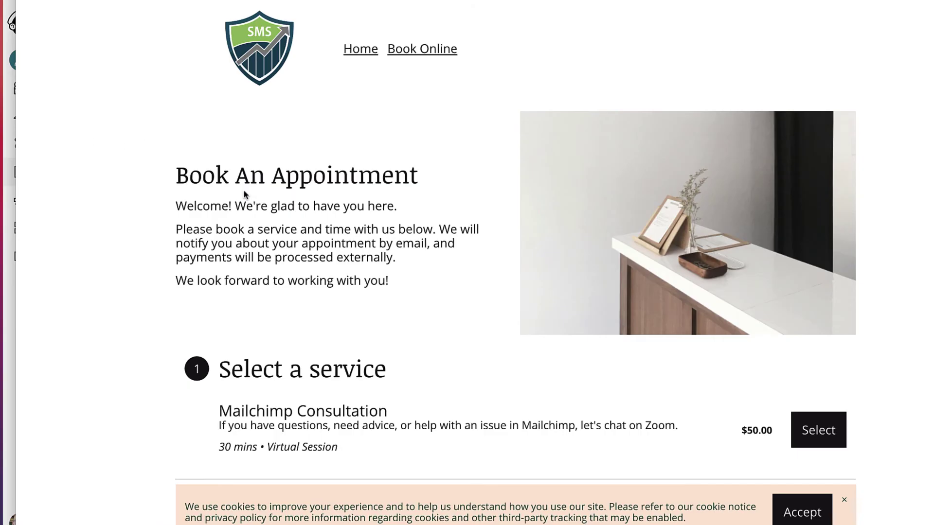
scroll(329, 199, down, 3)
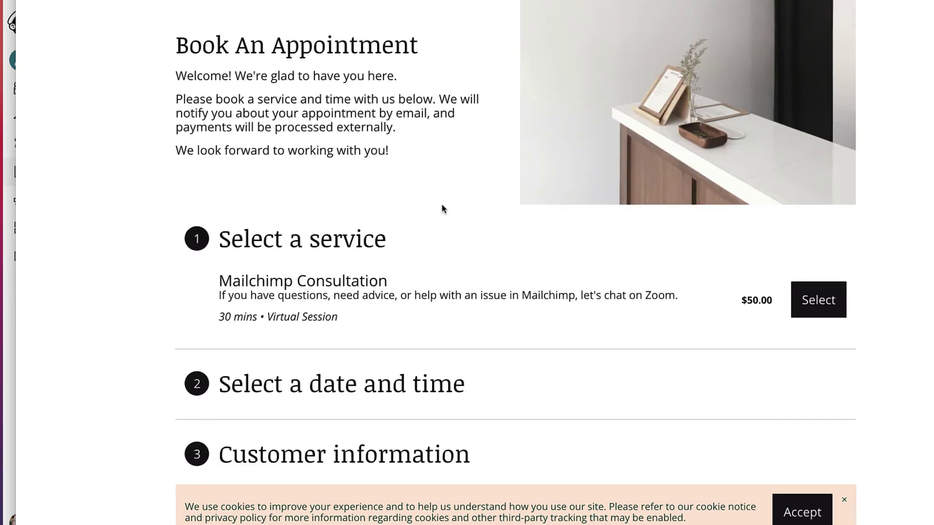
scroll(441, 207, down, 1)
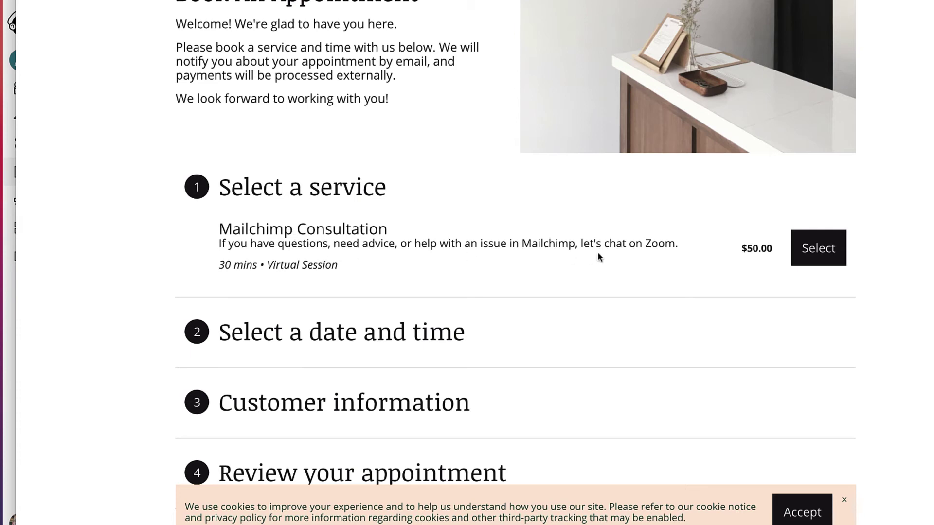
click(824, 252)
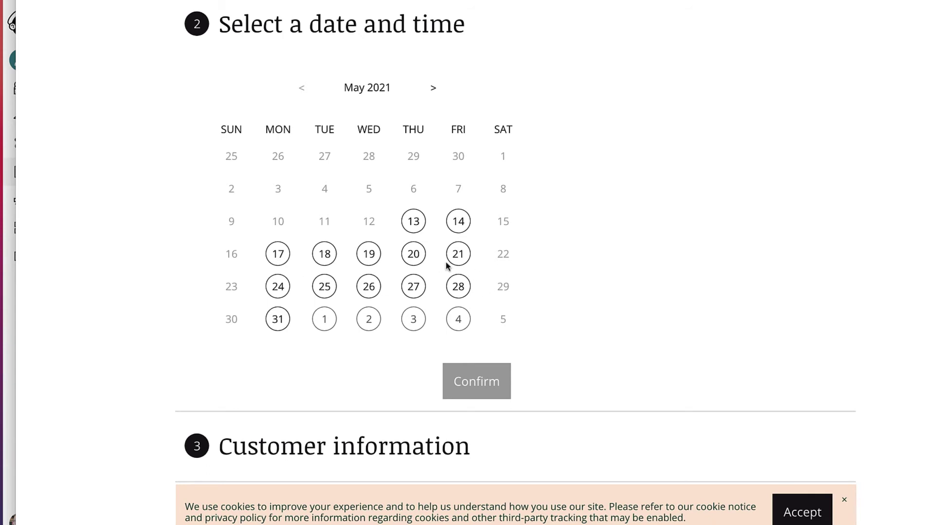
Step: Book Thursday May 27 at 2:00 PM and confirm the slot
click(433, 90)
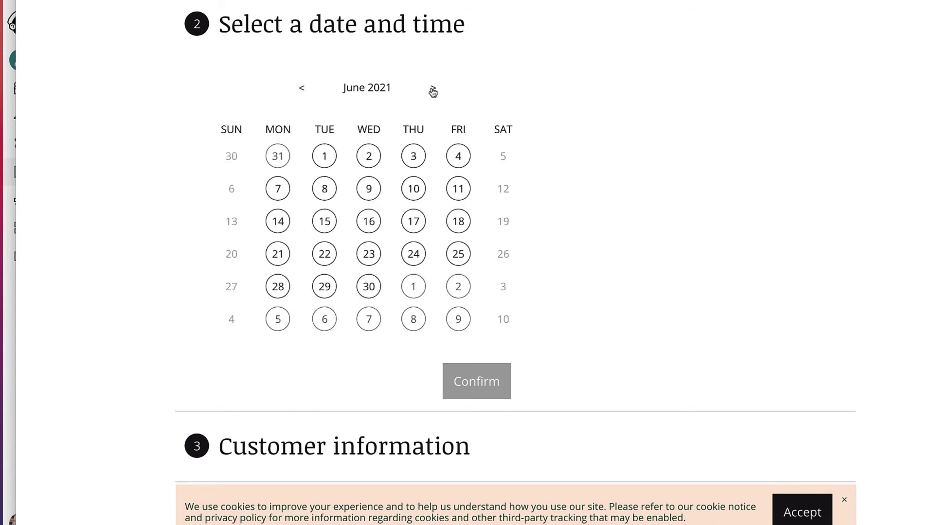
click(303, 88)
click(432, 90)
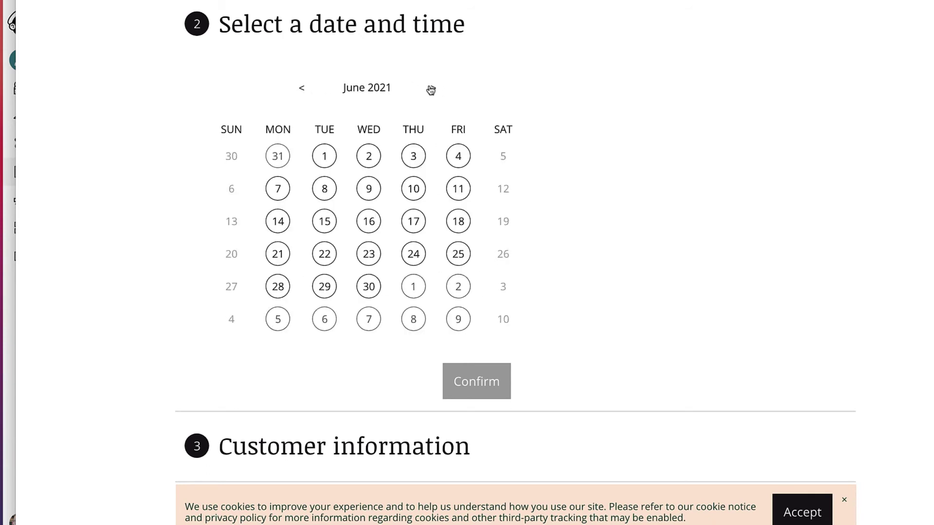
click(303, 88)
click(414, 286)
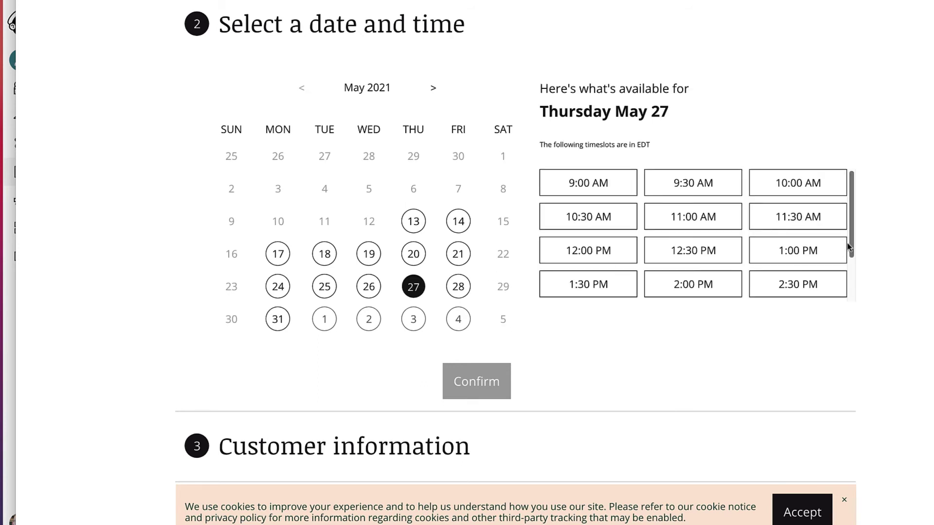
drag(853, 208, 853, 236)
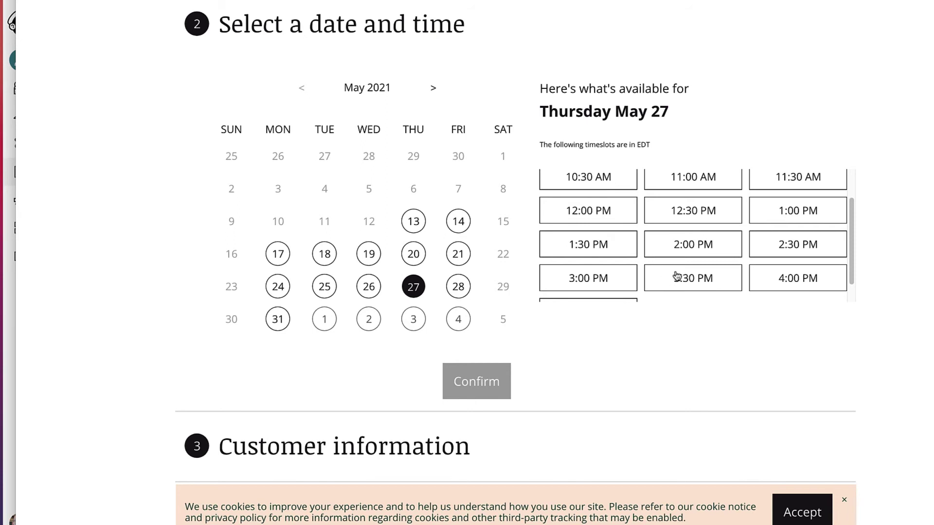
click(706, 245)
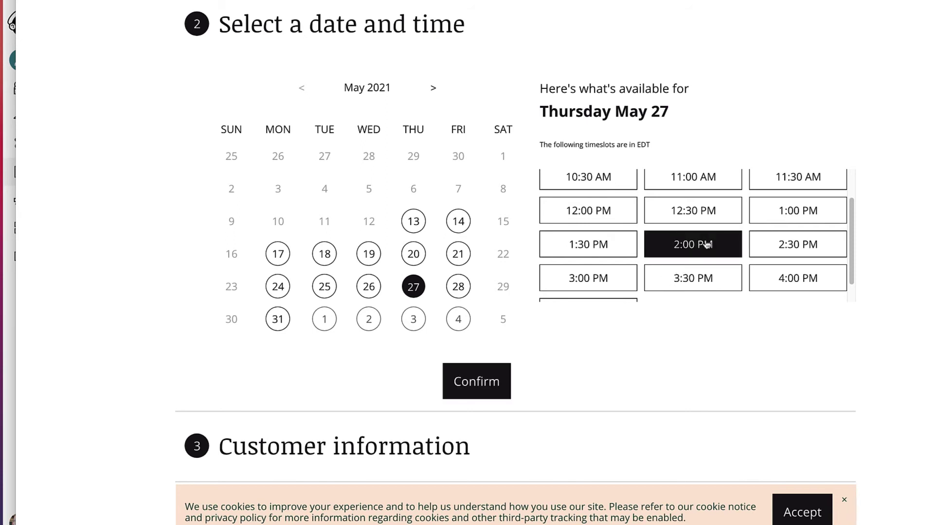
click(476, 382)
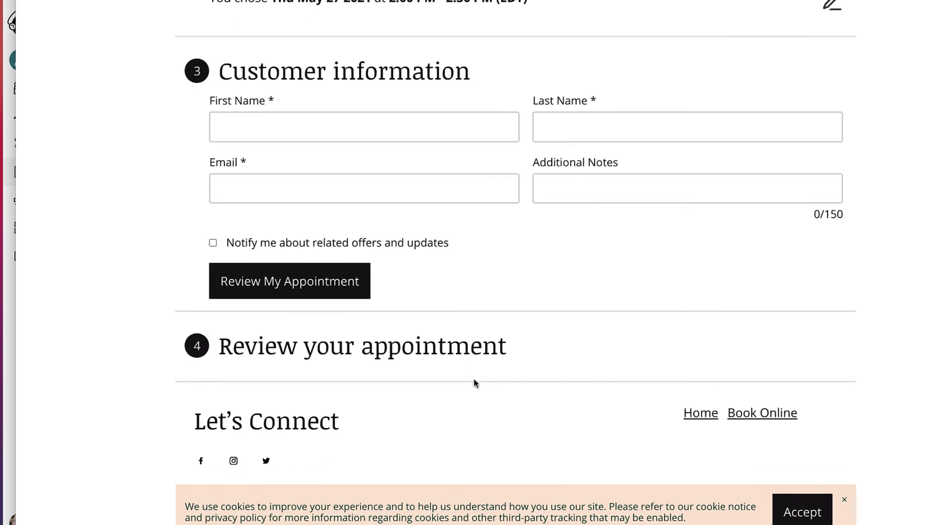
Step: Autofill the customer's name and e-mail, opt in to updates, review and confirm the booking
click(303, 122)
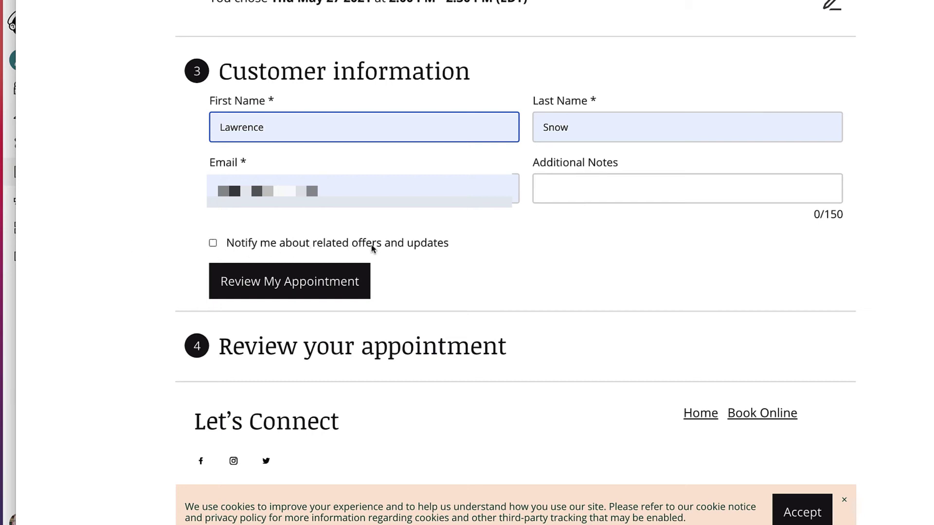
click(213, 243)
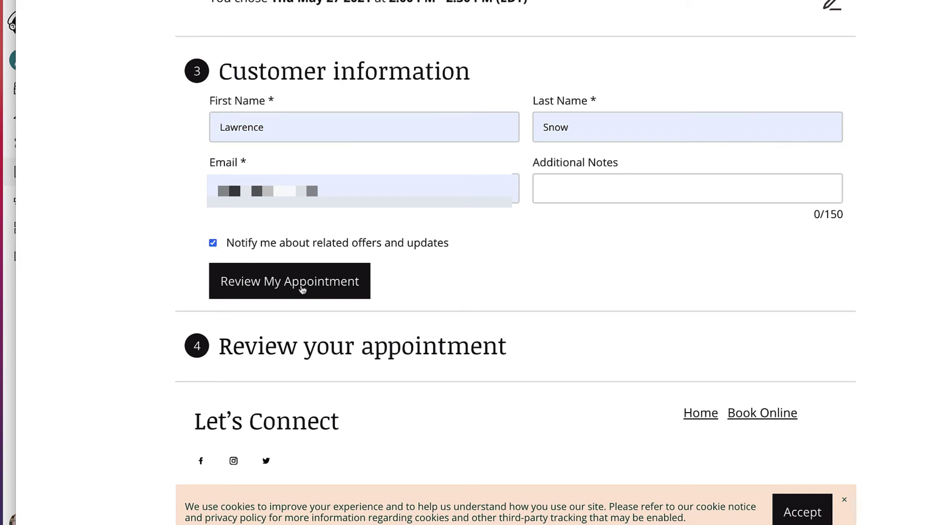
click(302, 289)
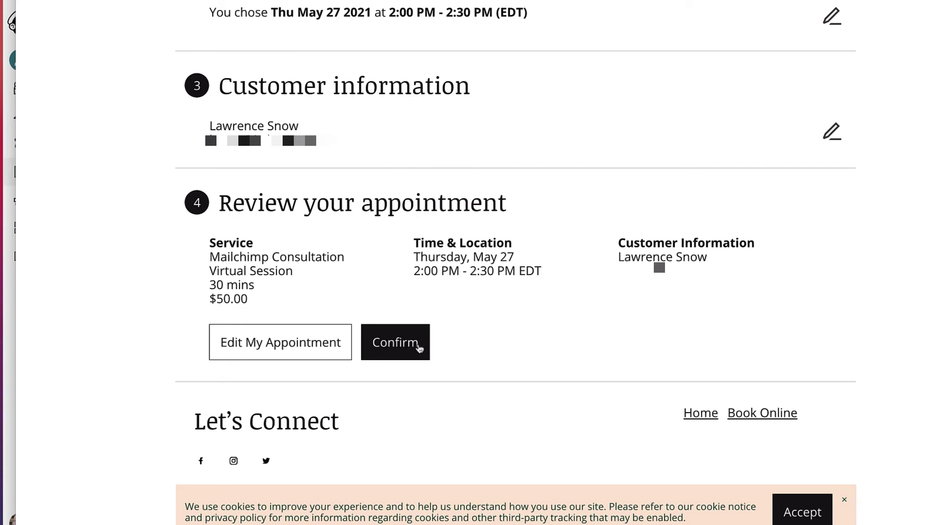
click(399, 344)
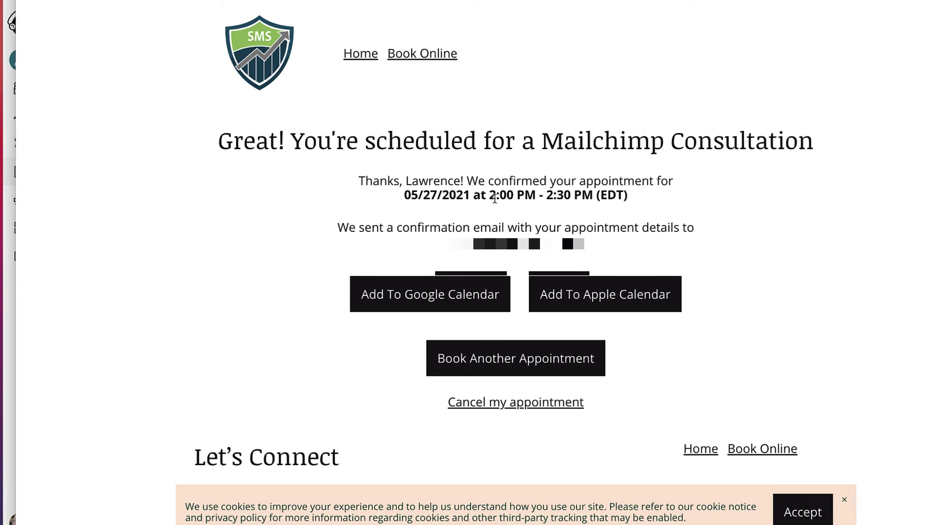
Step: Scroll the confirmation page for the 05/27/2021, 2:00–2:30 PM appointment
scroll(743, 252, down, 1)
scroll(743, 252, down, 1)
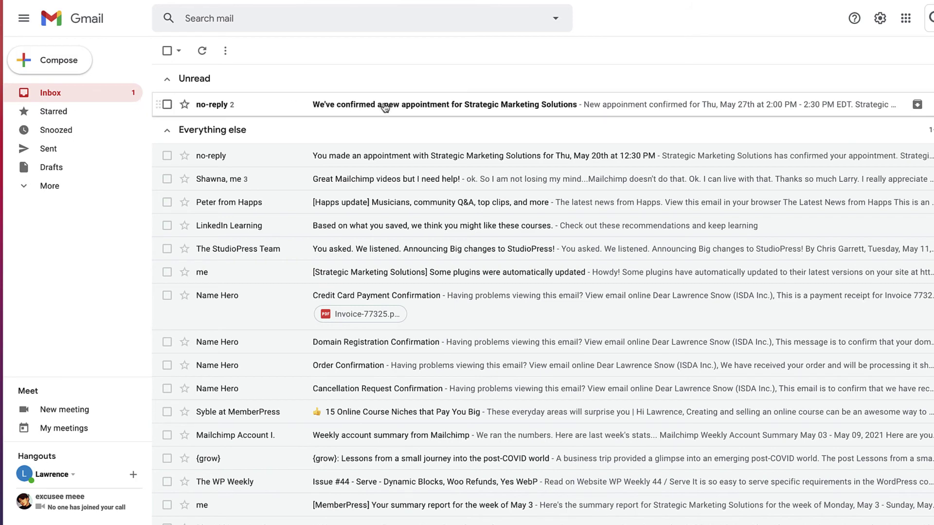
Step: Open and read the no-reply new-appointment email for the May 27th 2:00 PM consultation
click(386, 106)
scroll(376, 217, down, 2)
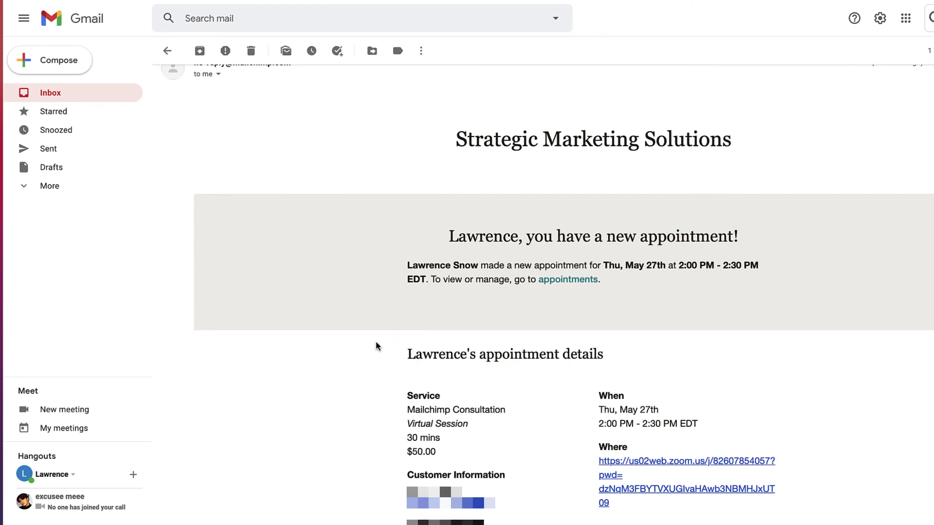
scroll(376, 343, down, 1)
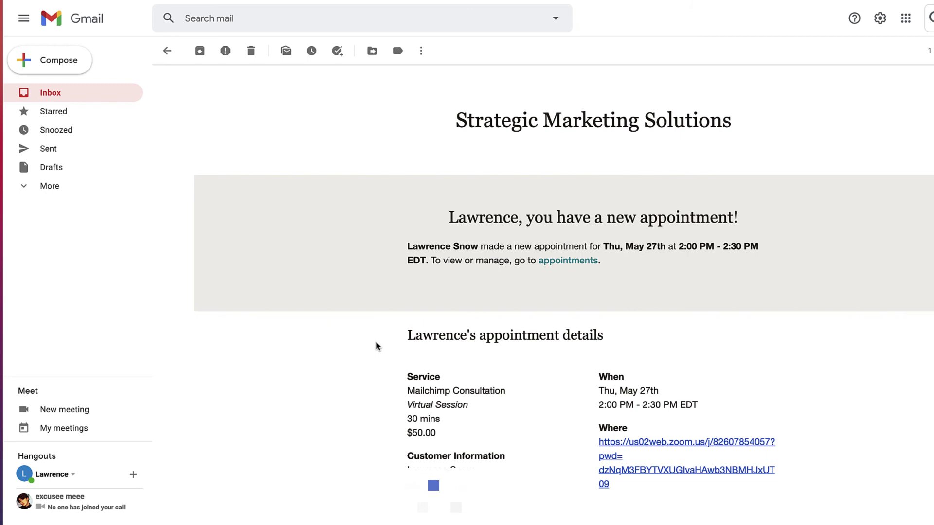
scroll(375, 346, down, 3)
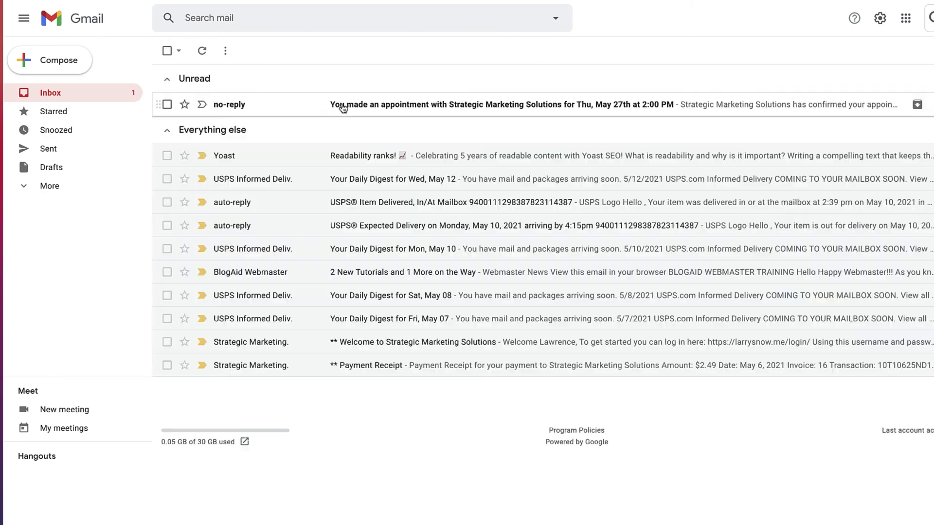
Step: Open the 'You made an appointment' email and review the Thu, May 27th 2:00–2:30 PM EDT details
click(409, 106)
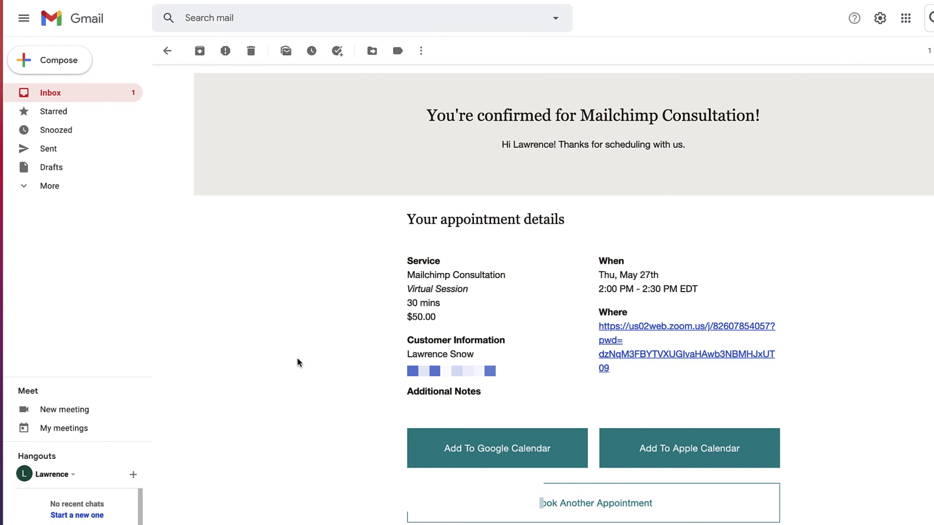
scroll(510, 251, down, 2)
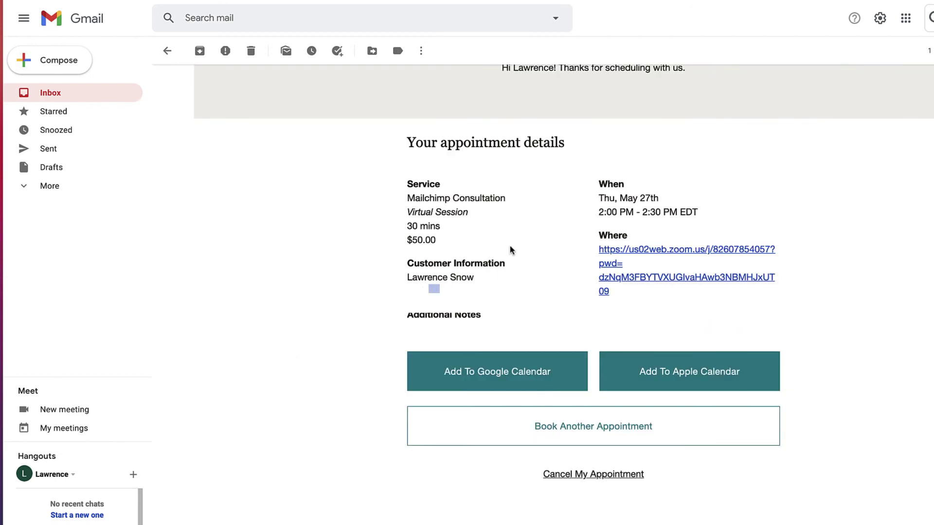